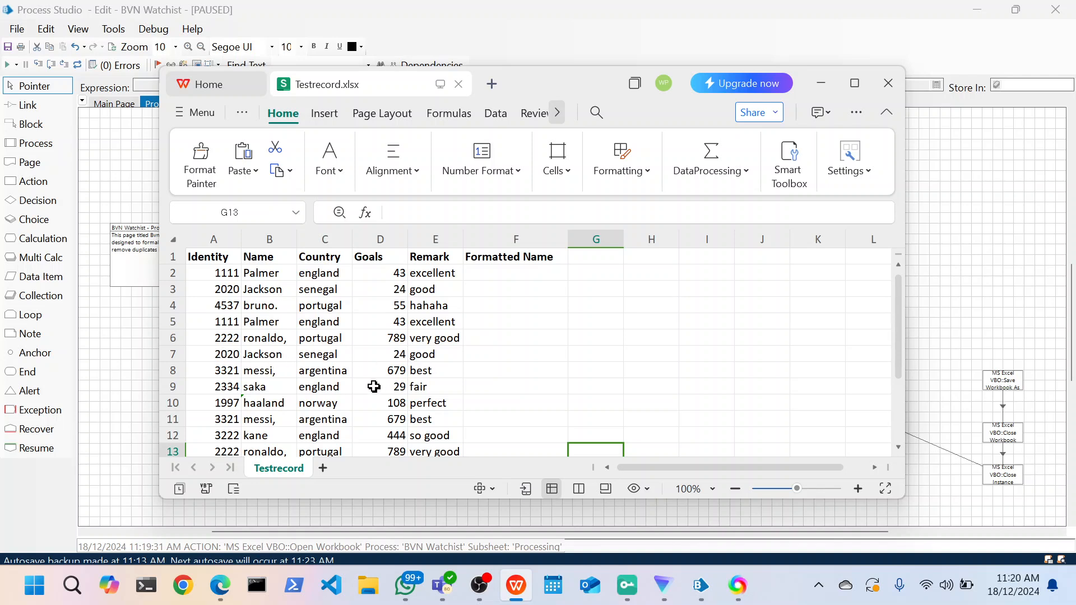
Look over the source records, dismiss the breakpoint notice and step over the Remove Duplicates stage
scroll(322, 418, down, 1)
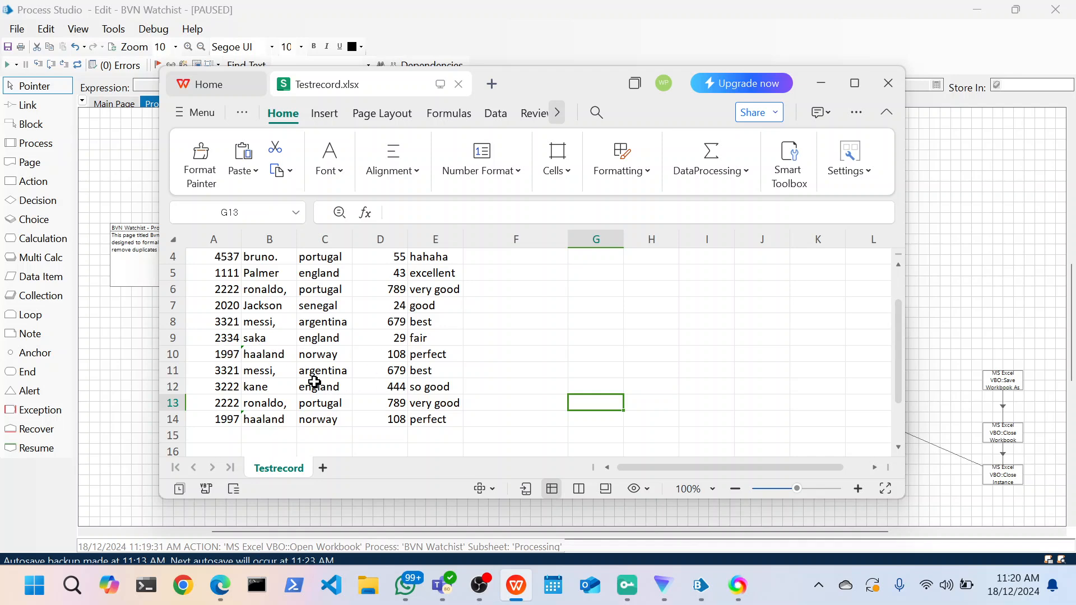
click(815, 81)
click(868, 326)
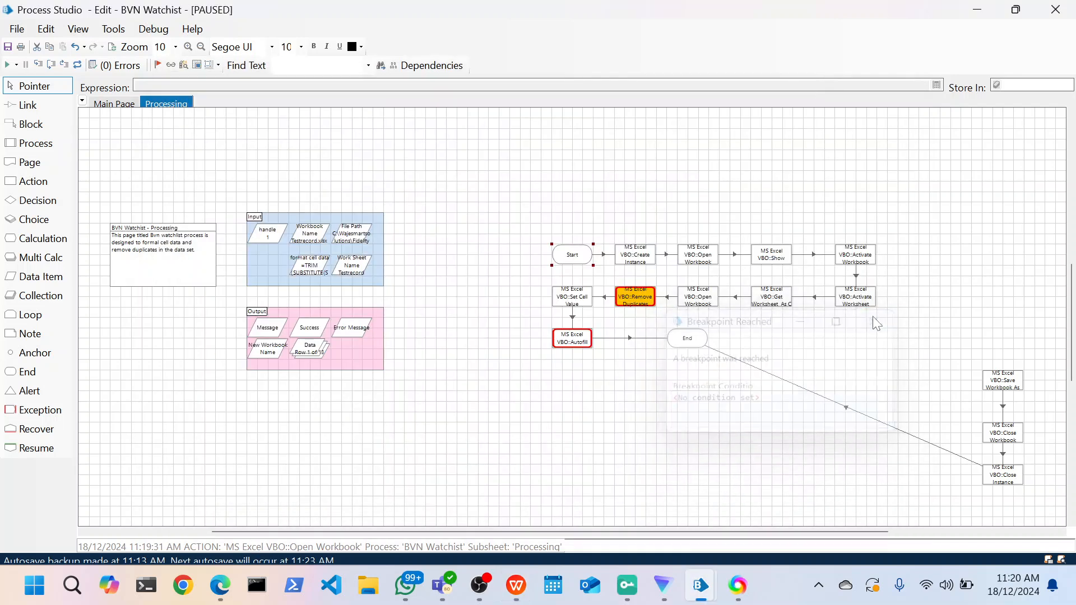
click(52, 67)
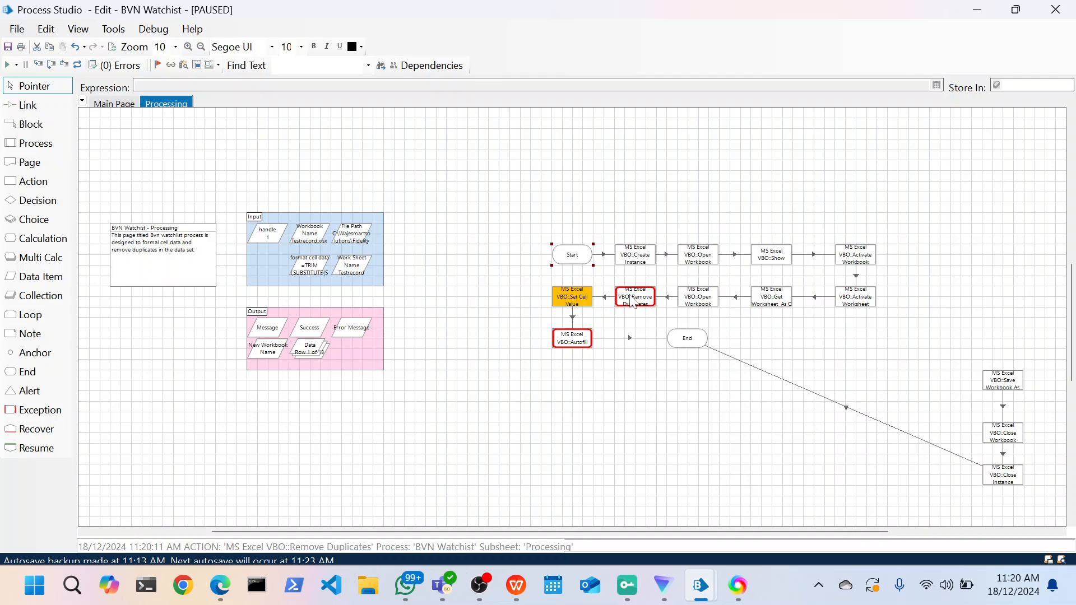
Switch to Testrecord.xlsx in WPS Office and check the remaining rows for duplicates, then return to Process Studio
mouse_move(516, 584)
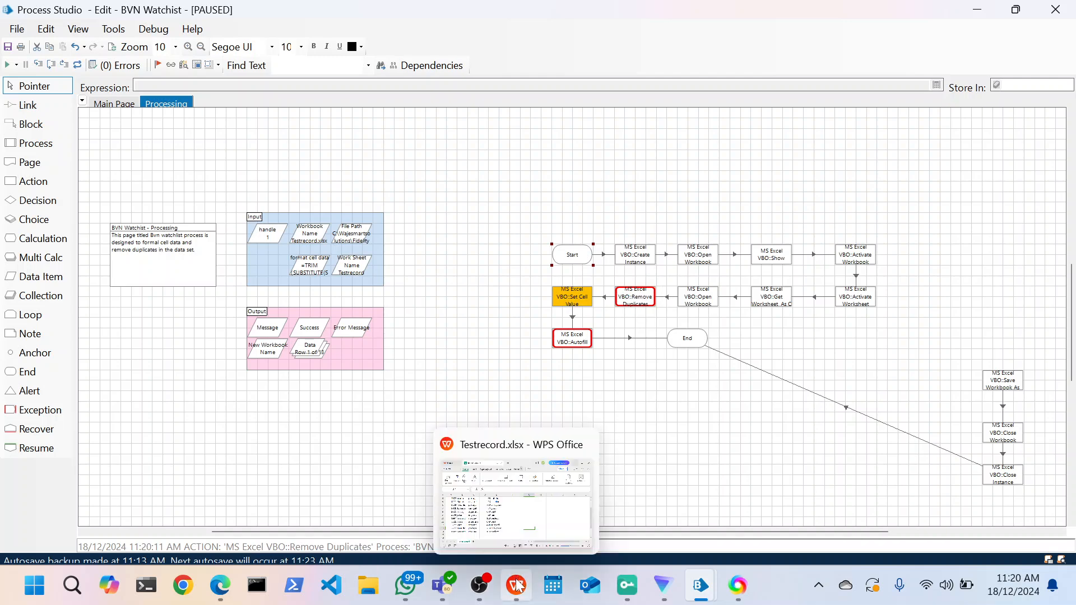
click(501, 531)
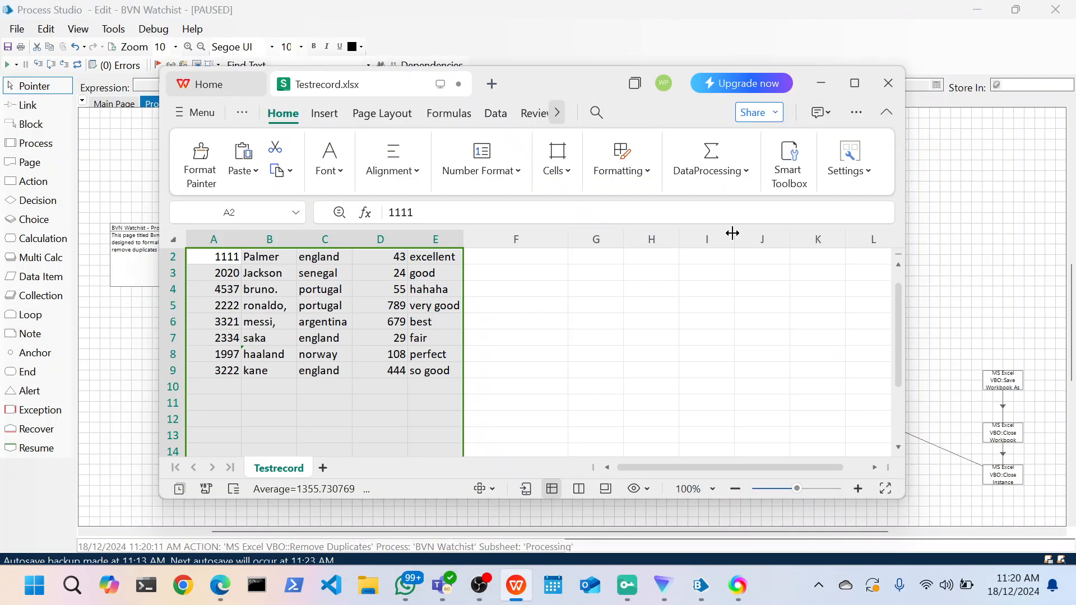
click(857, 81)
scroll(229, 280, up, 1)
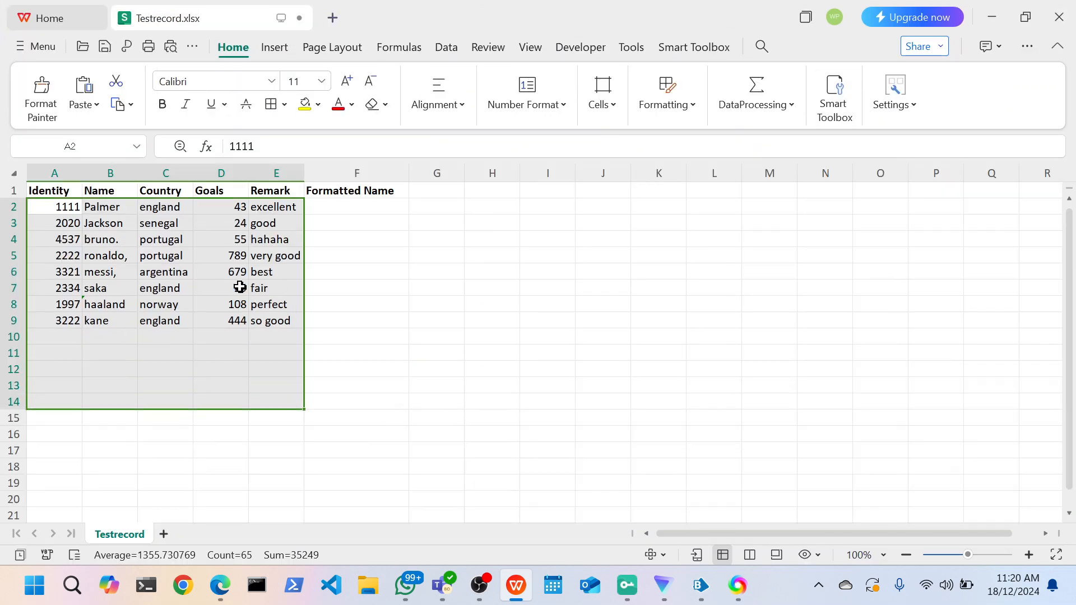
click(391, 299)
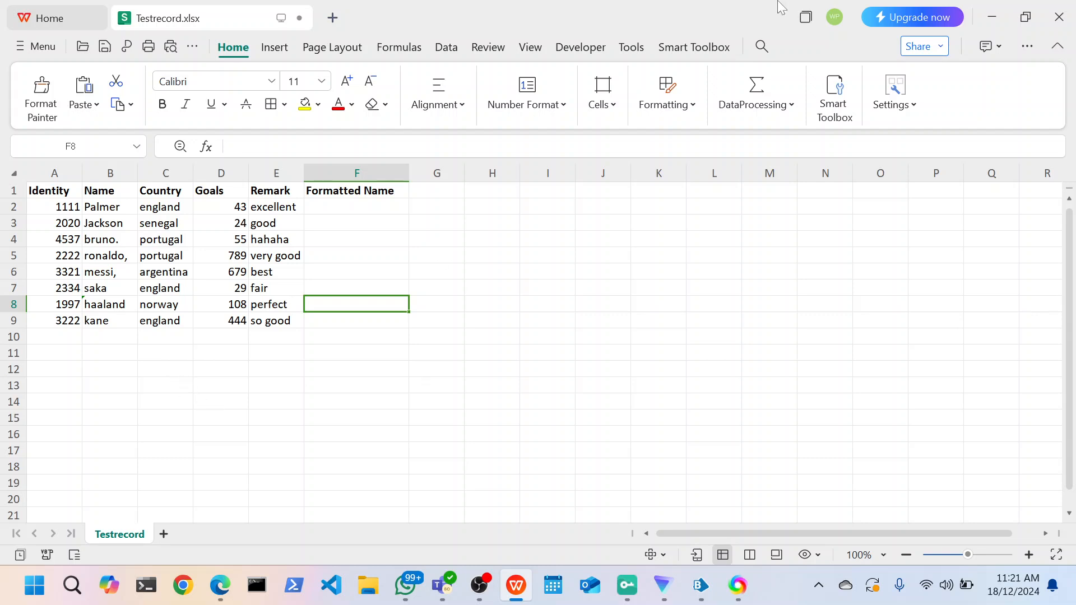
click(994, 17)
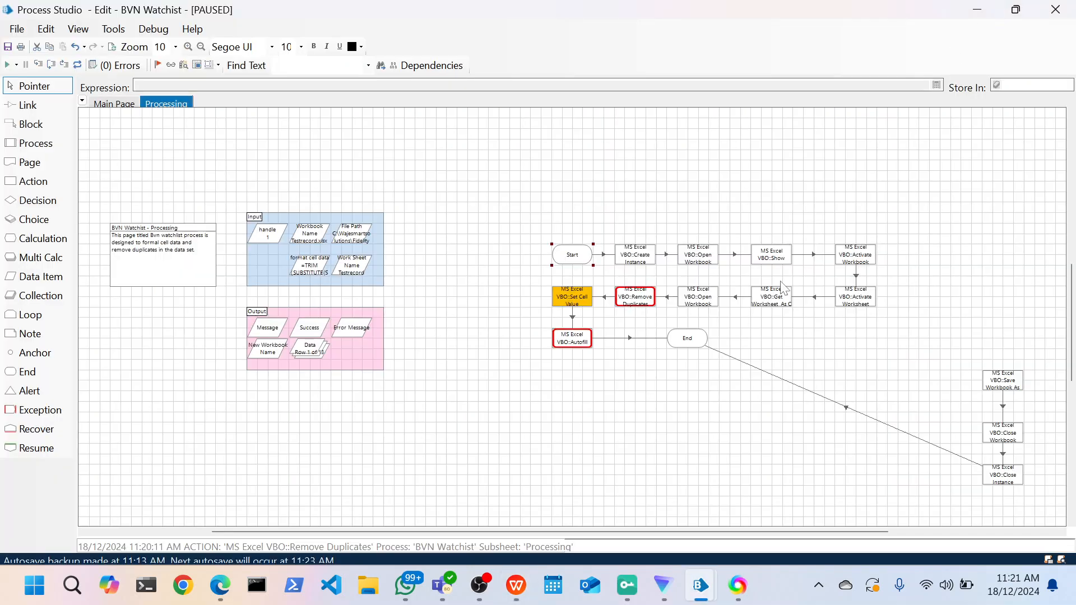
Reopen Testrecord.xlsx, inspect the Name column entry in cell B9 and return to the process
mouse_move(517, 584)
click(518, 517)
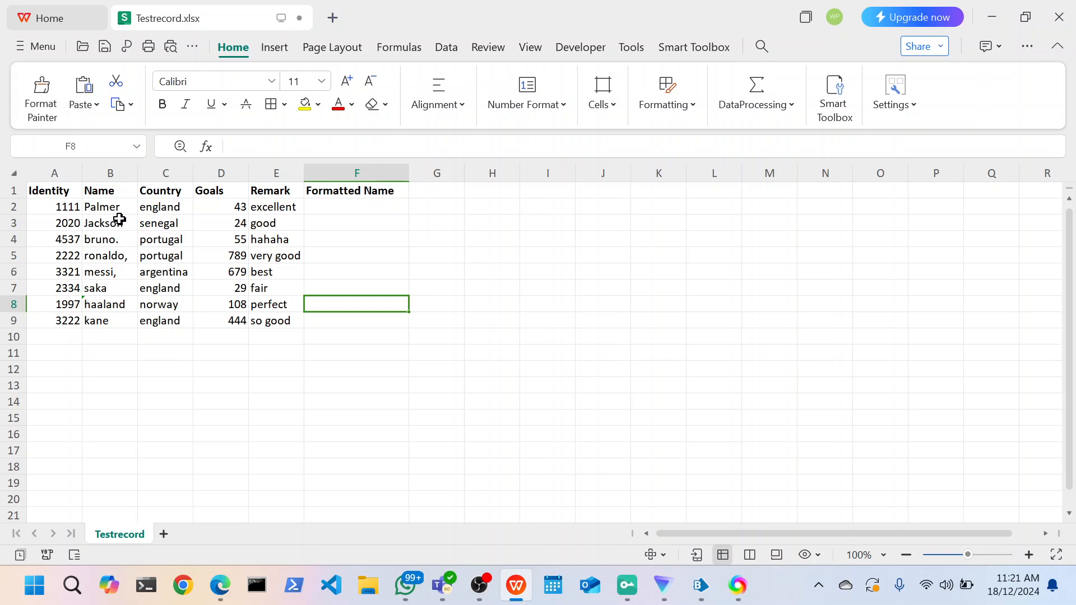
click(111, 325)
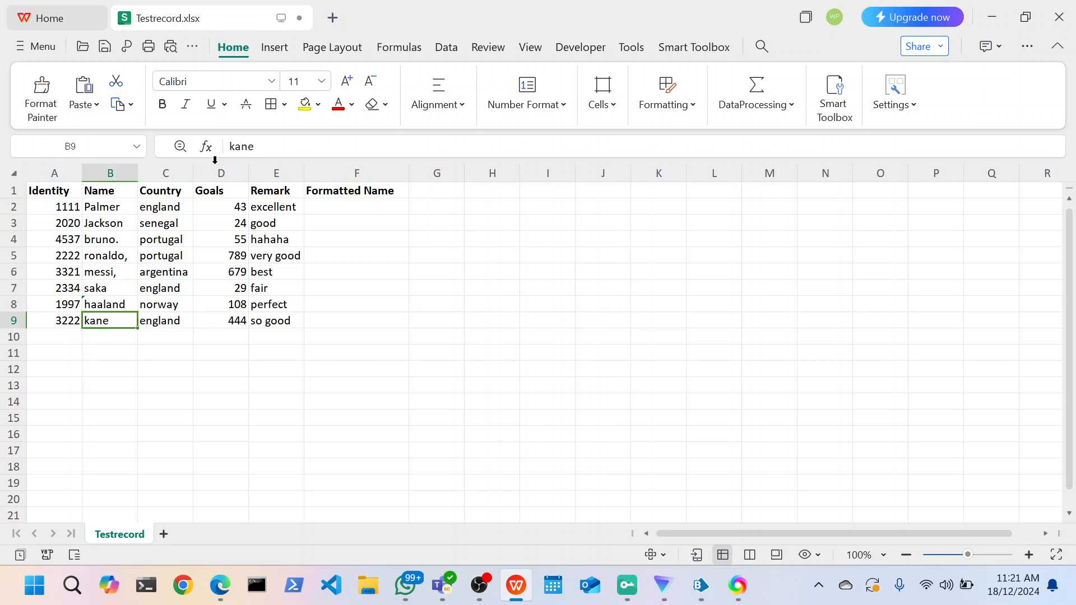
click(256, 147)
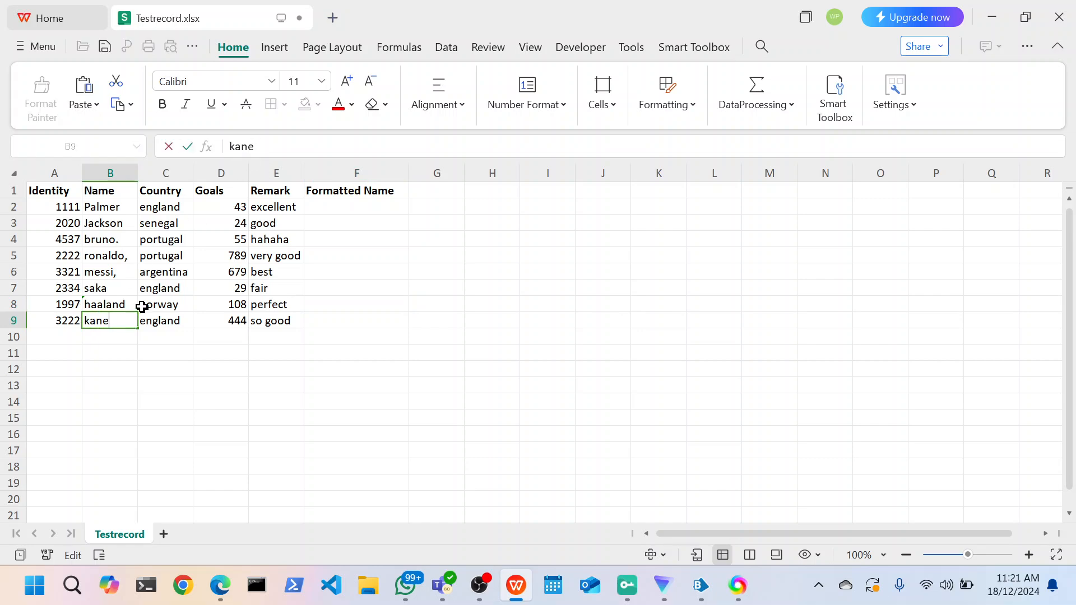
click(981, 21)
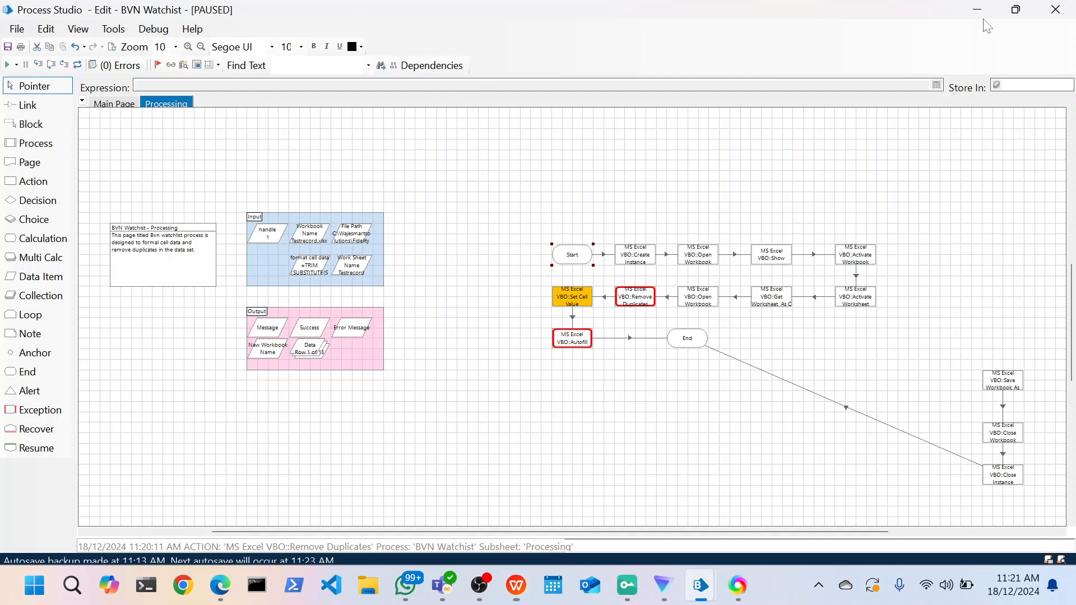
Review the Set Cell Value action's inputs and try to step over that stage
double_click(575, 295)
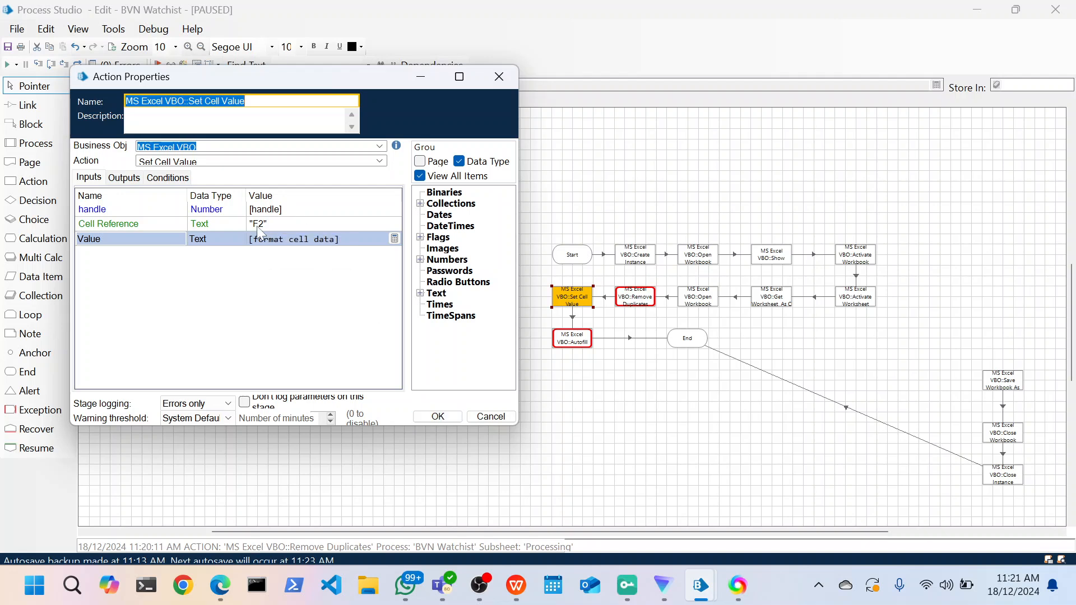
click(430, 418)
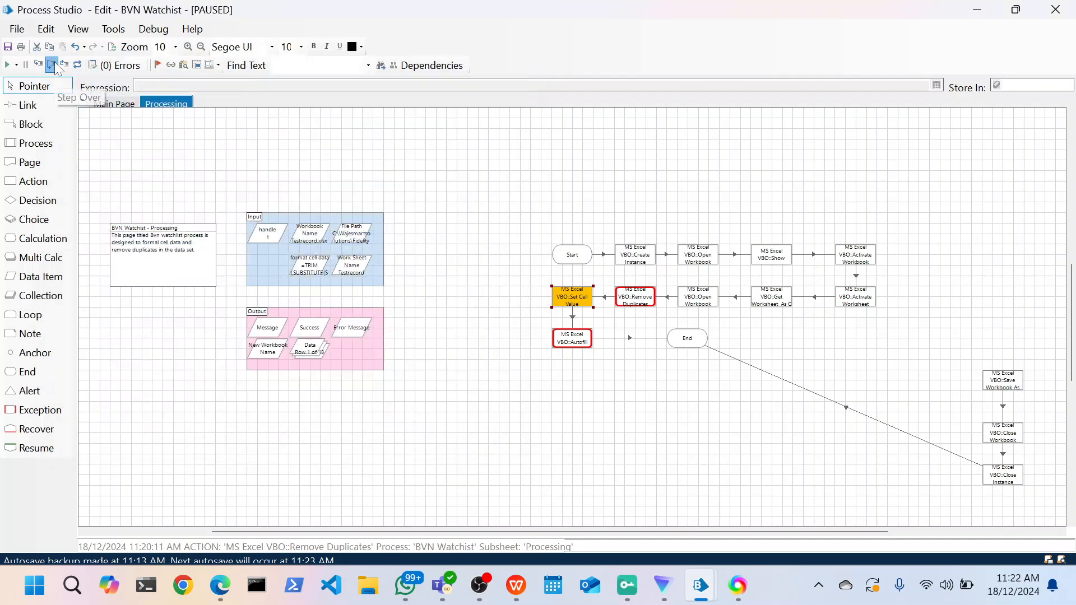
click(55, 66)
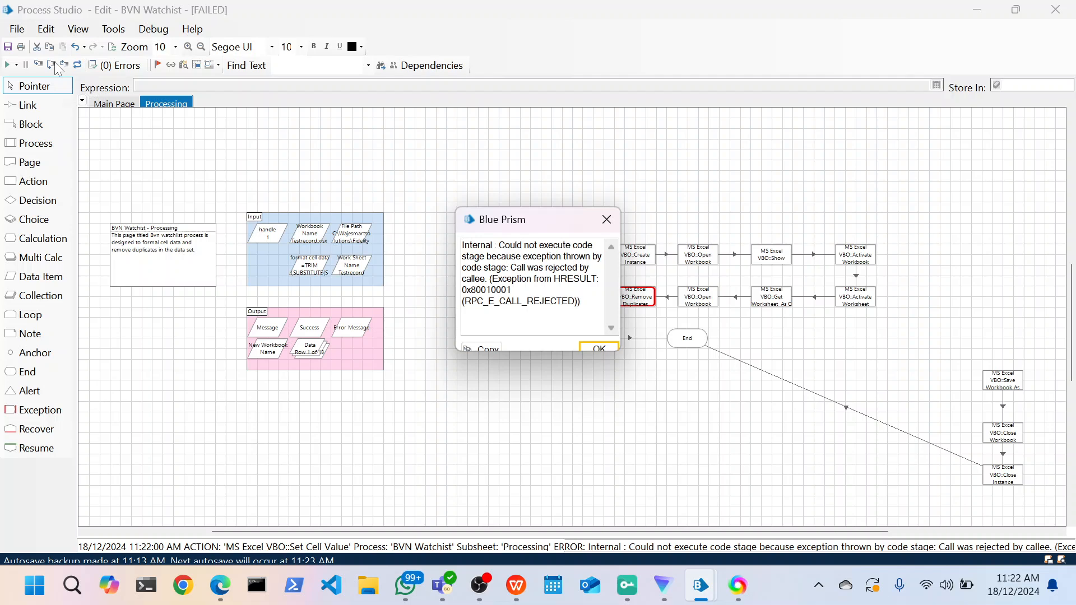
click(596, 347)
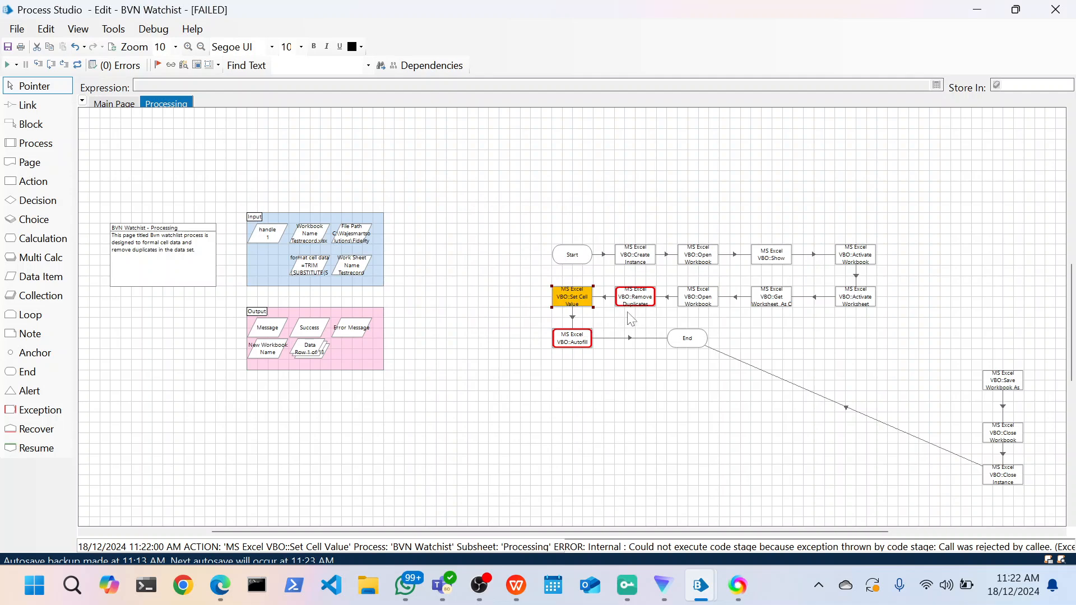
click(51, 66)
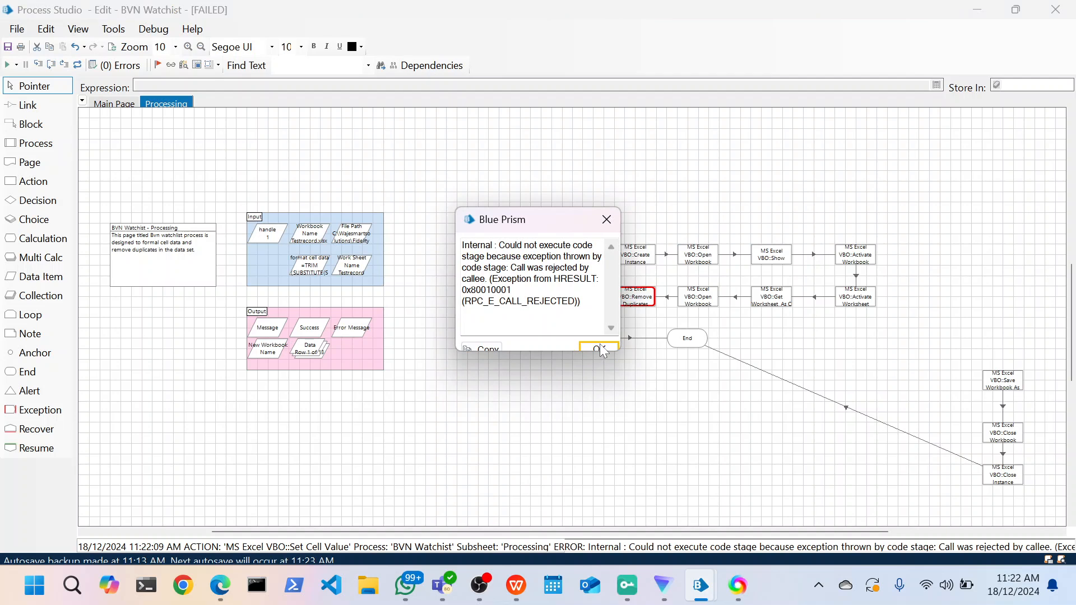
click(598, 347)
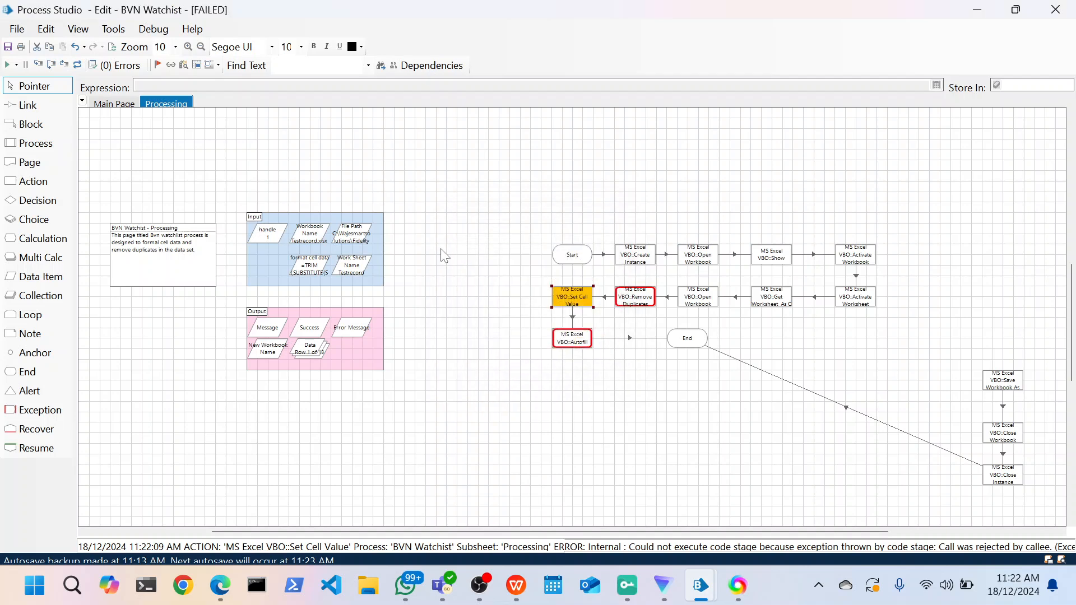
Reset the process and close Testrecord.xlsx without saving its changes
click(78, 65)
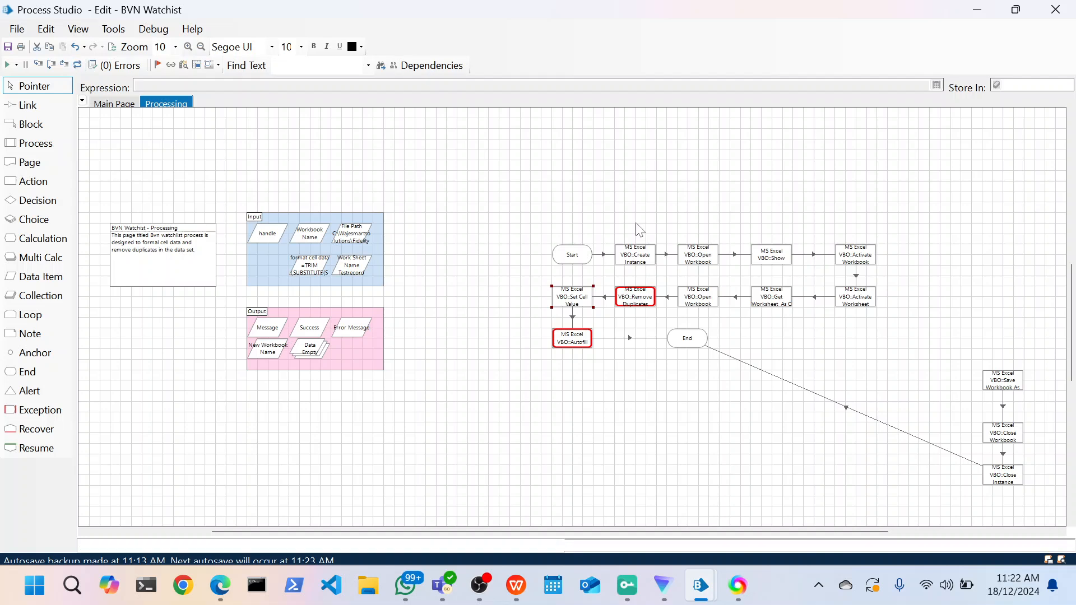
right_click(567, 252)
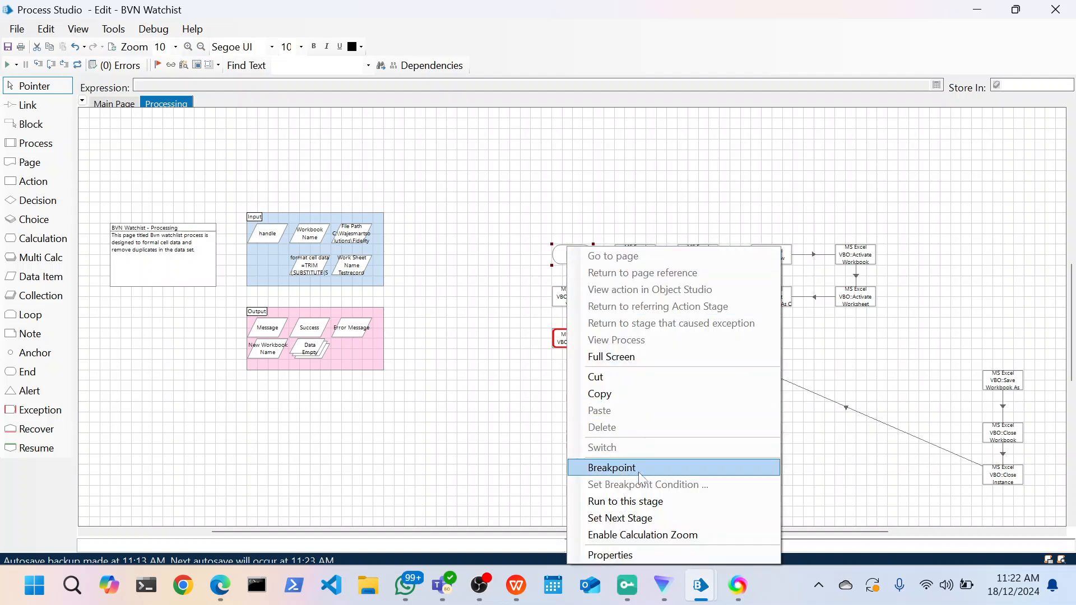
mouse_move(519, 586)
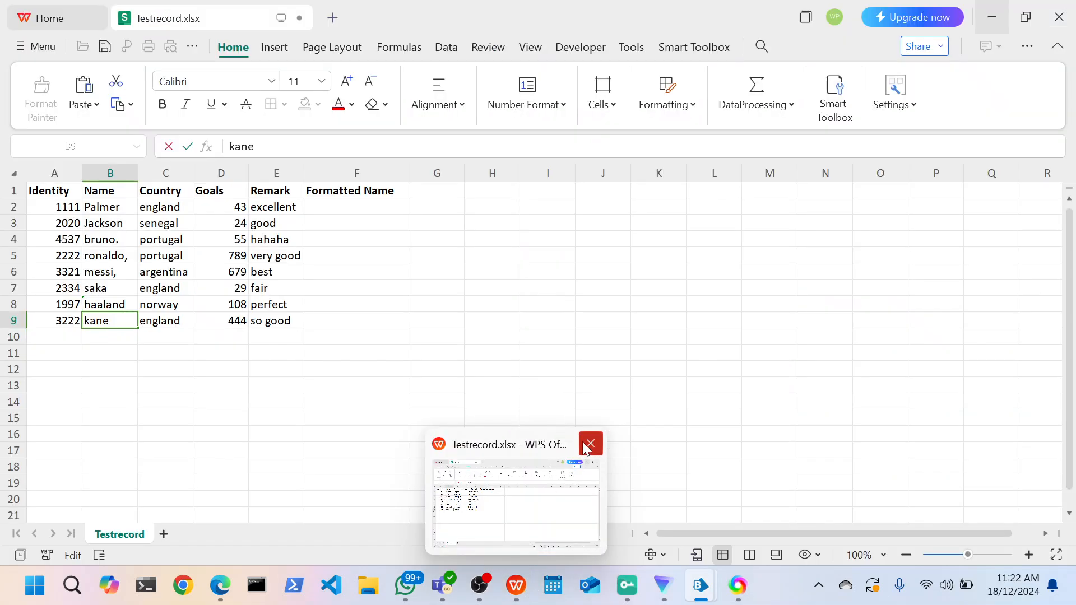
click(586, 447)
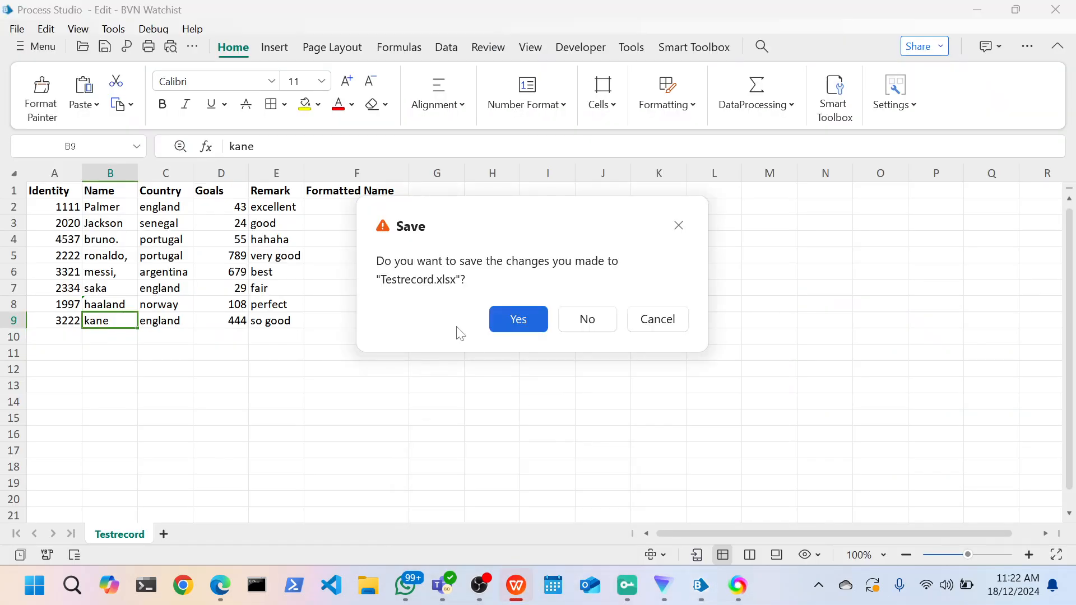
click(572, 319)
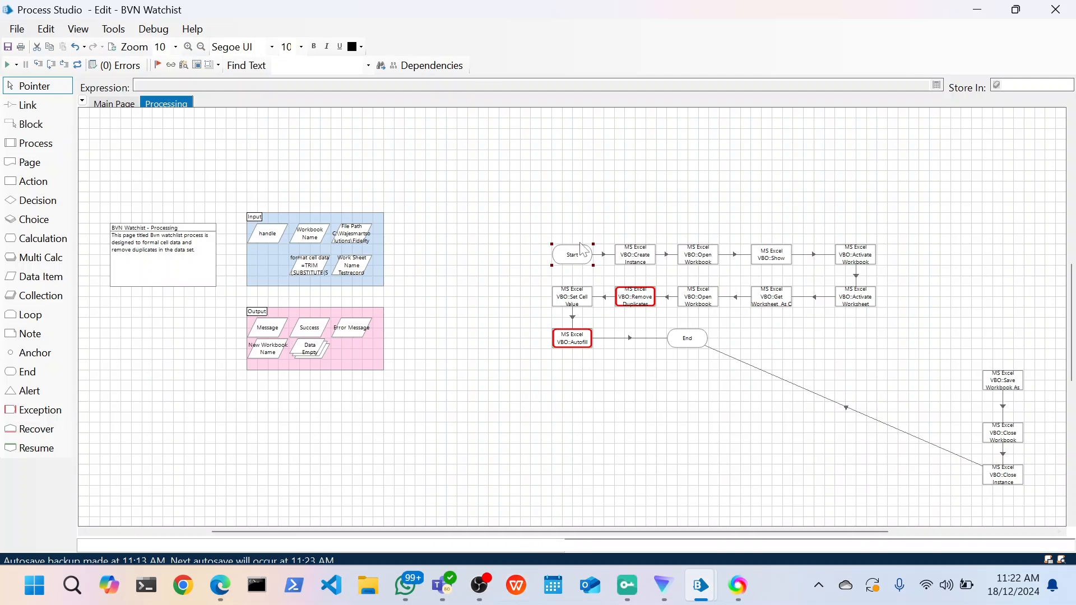
Set the Processing page's Start as the next stage and run the process to the Remove Duplicates breakpoint, dismissing the notice
right_click(587, 259)
click(635, 516)
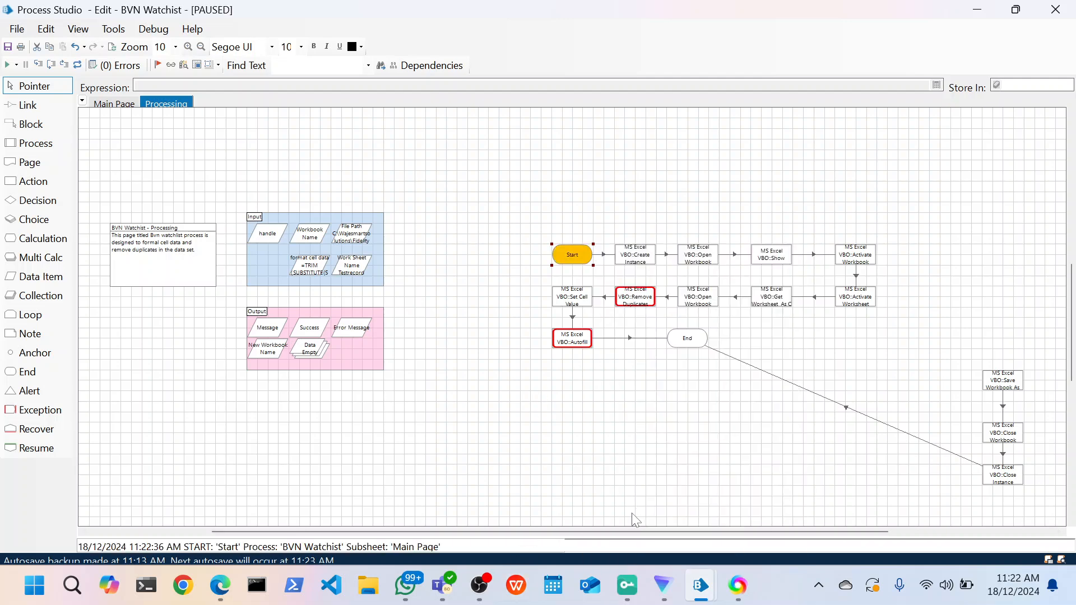
click(8, 65)
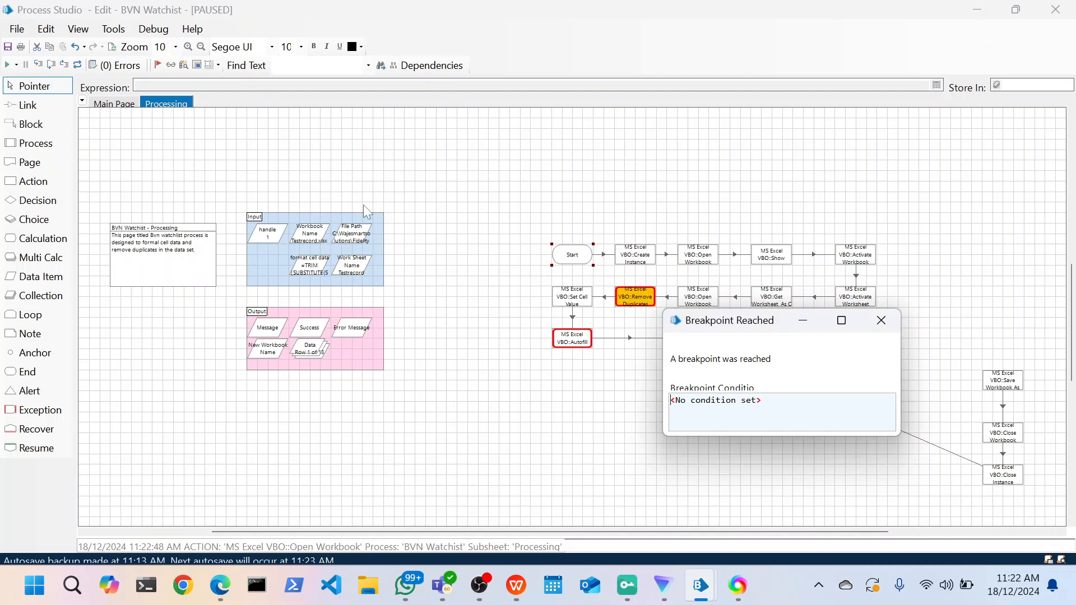
click(872, 326)
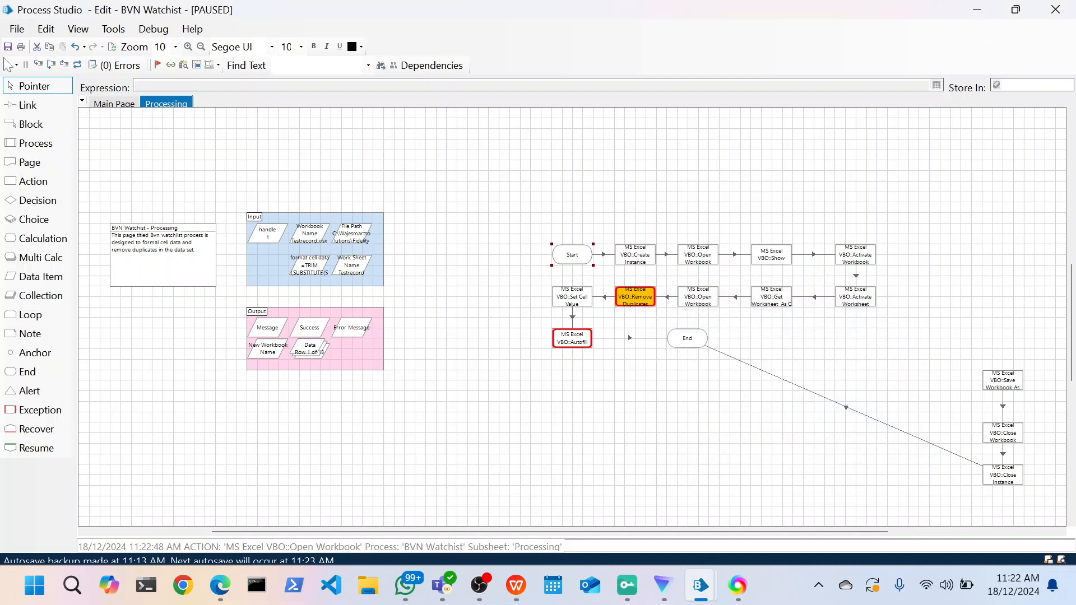
Step over the Remove Duplicates stage and check its effect on the rows in Testrecord.xlsx
click(52, 66)
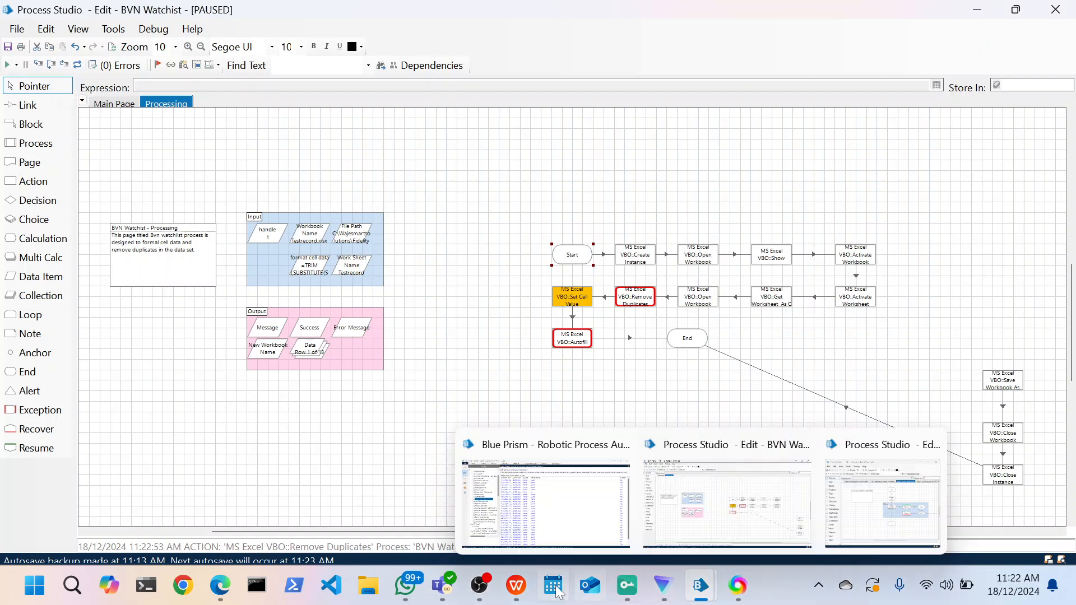
click(514, 576)
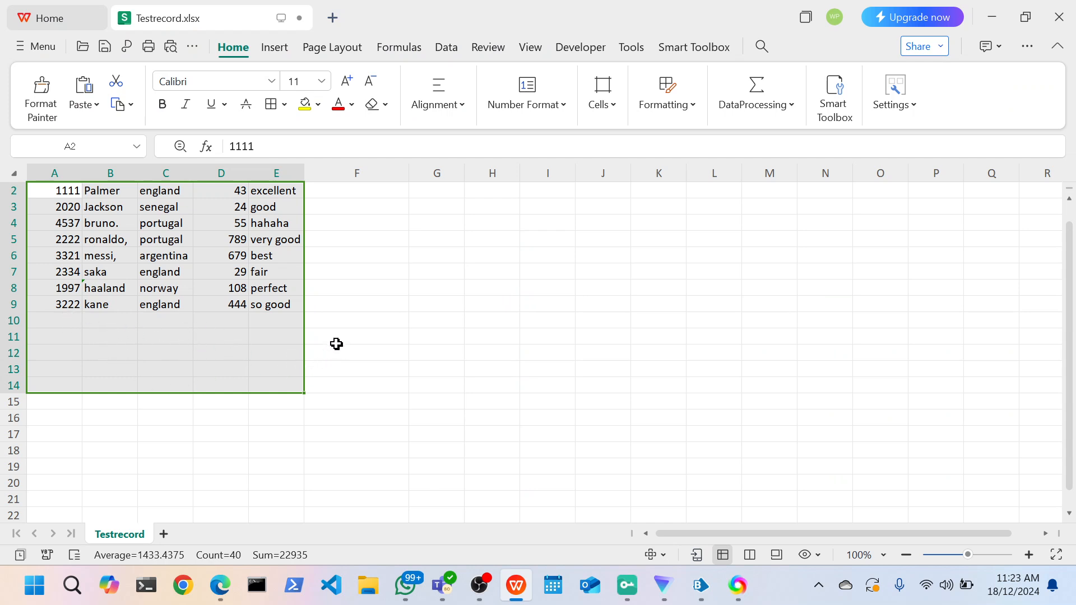
scroll(331, 336, up, 1)
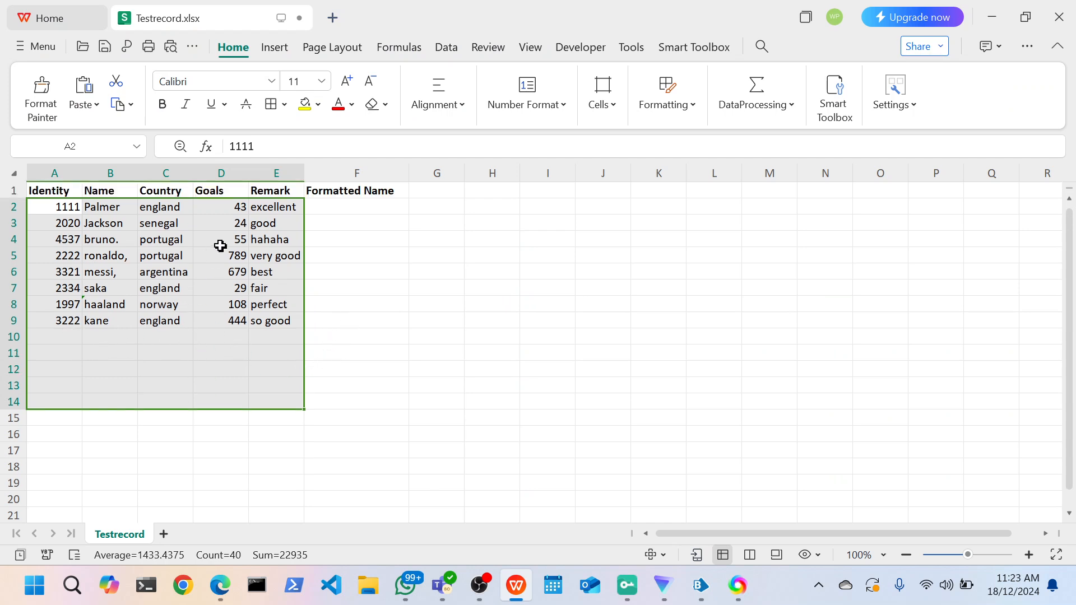
click(993, 17)
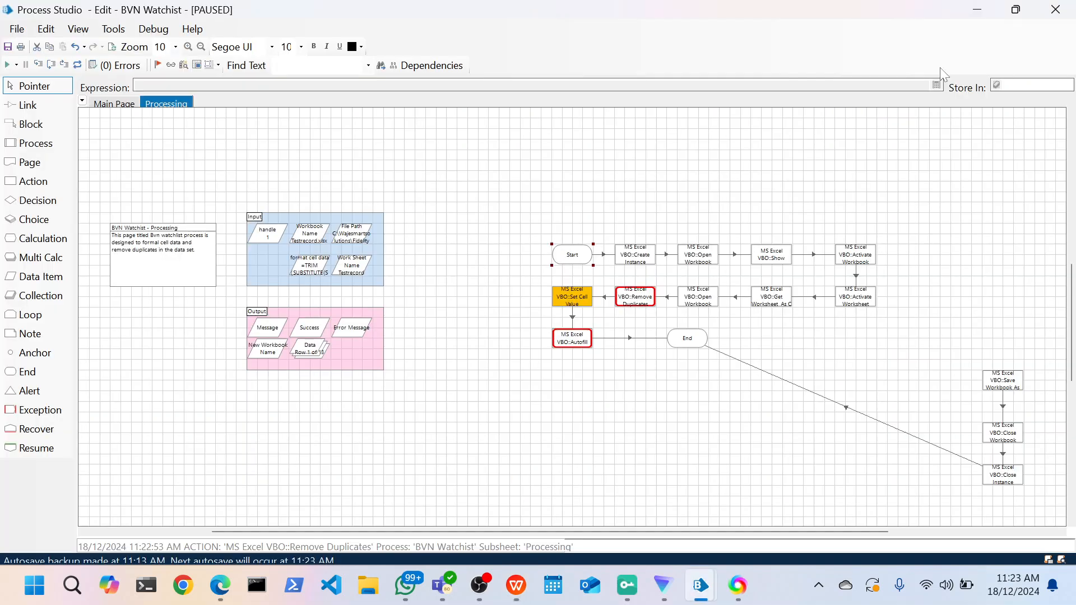
Step over the Set Cell Value stage and inspect the formula written to cell F2 in Testrecord.xlsx
click(52, 66)
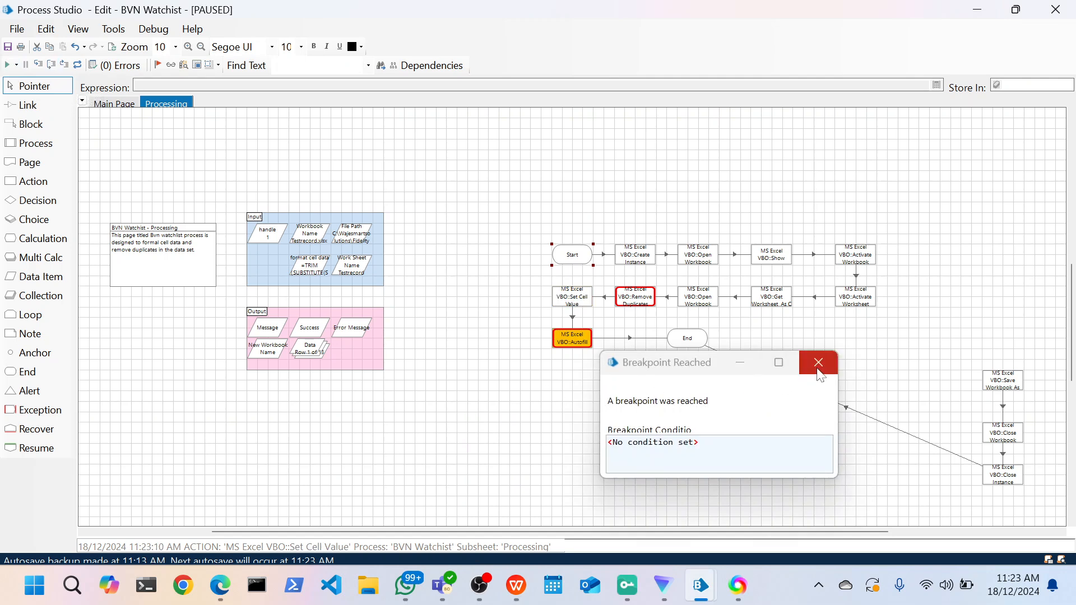
click(738, 363)
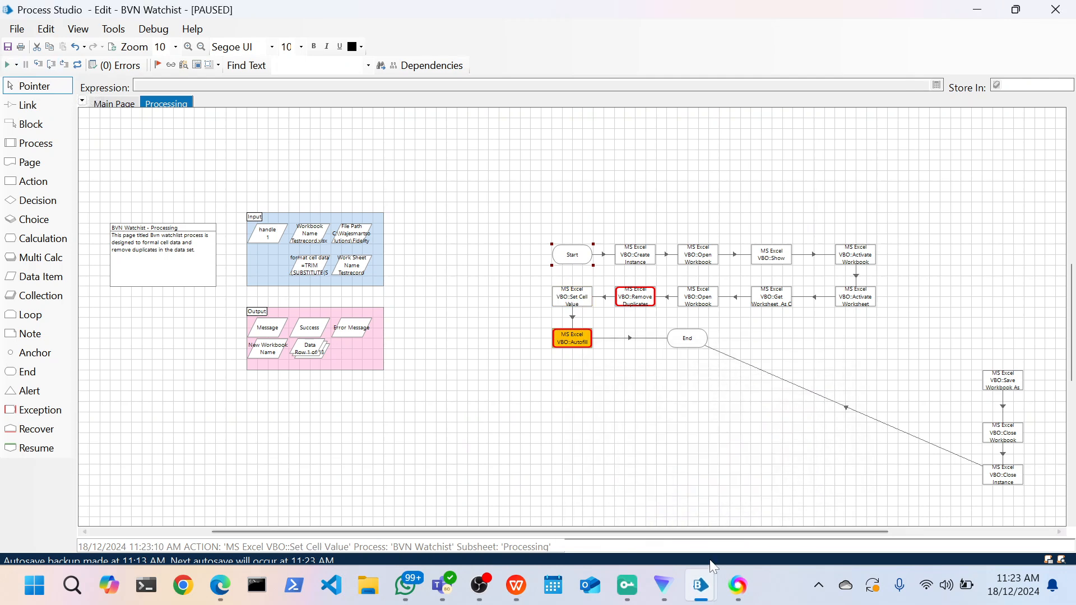
mouse_move(505, 597)
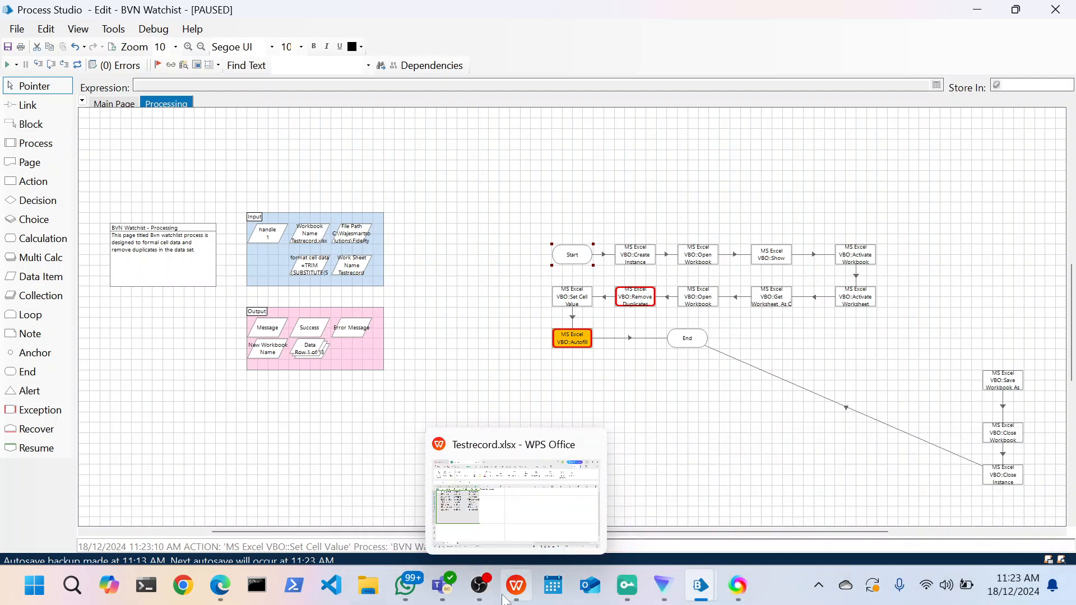
click(493, 516)
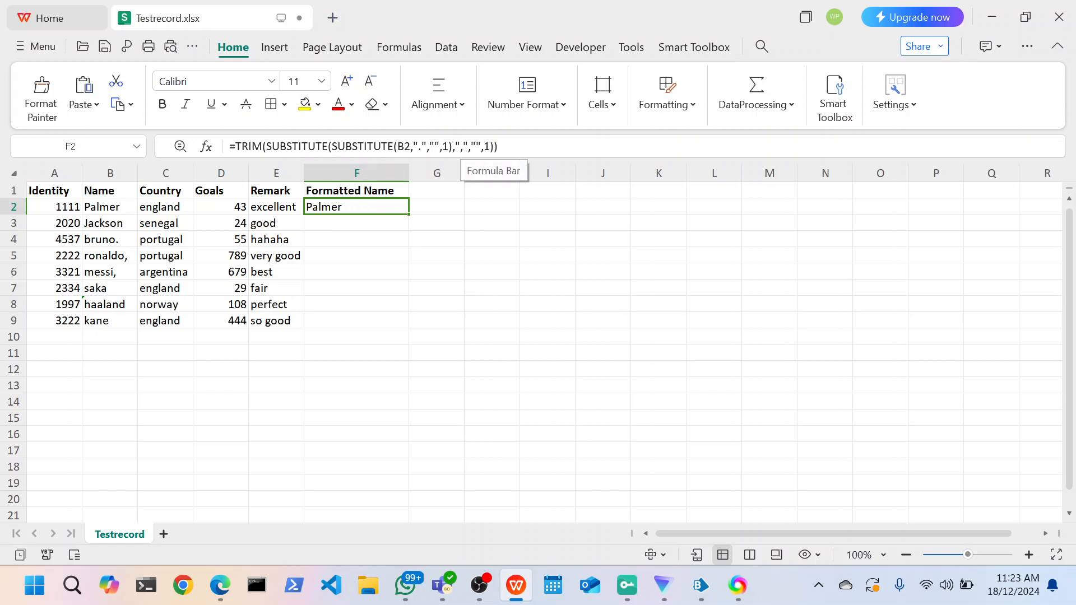
click(499, 147)
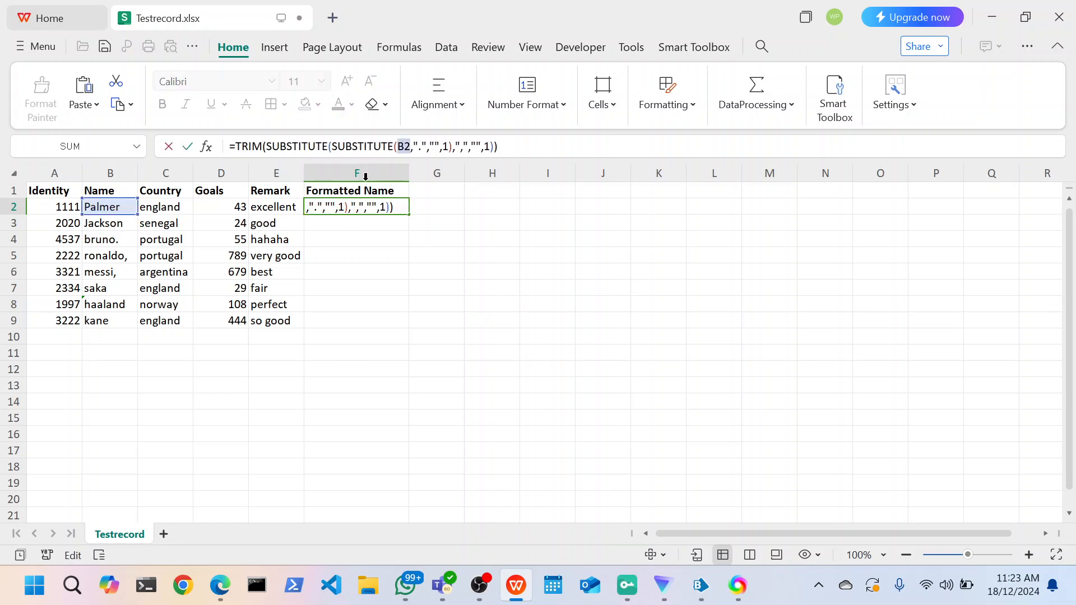
Finish editing cell F2, try filling its TRIM/SUBSTITUTE formula down the Formatted Name column to F9, and undo the fill
click(99, 321)
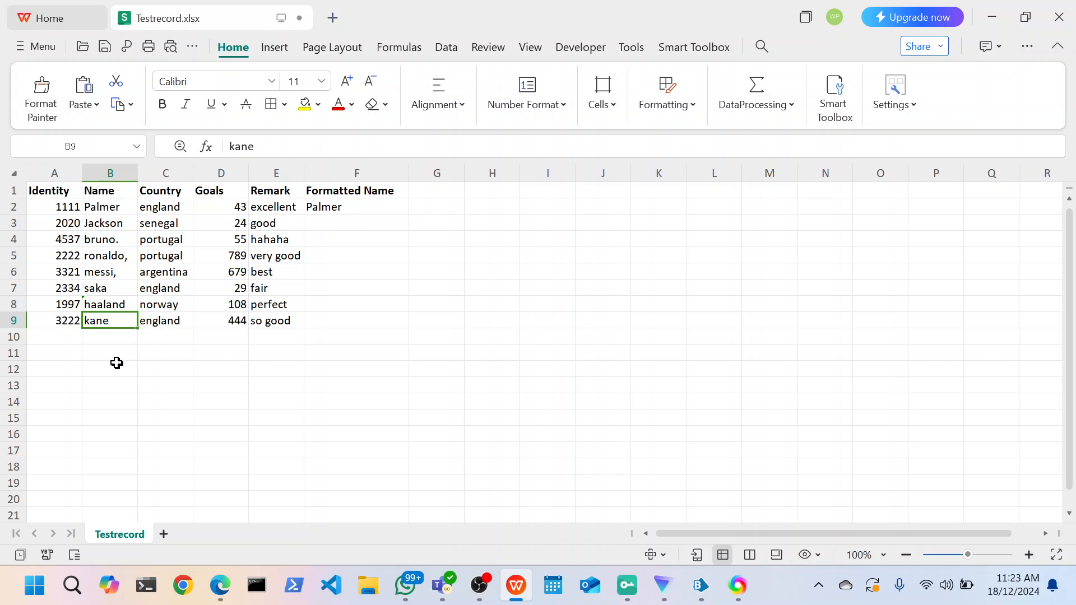
click(69, 365)
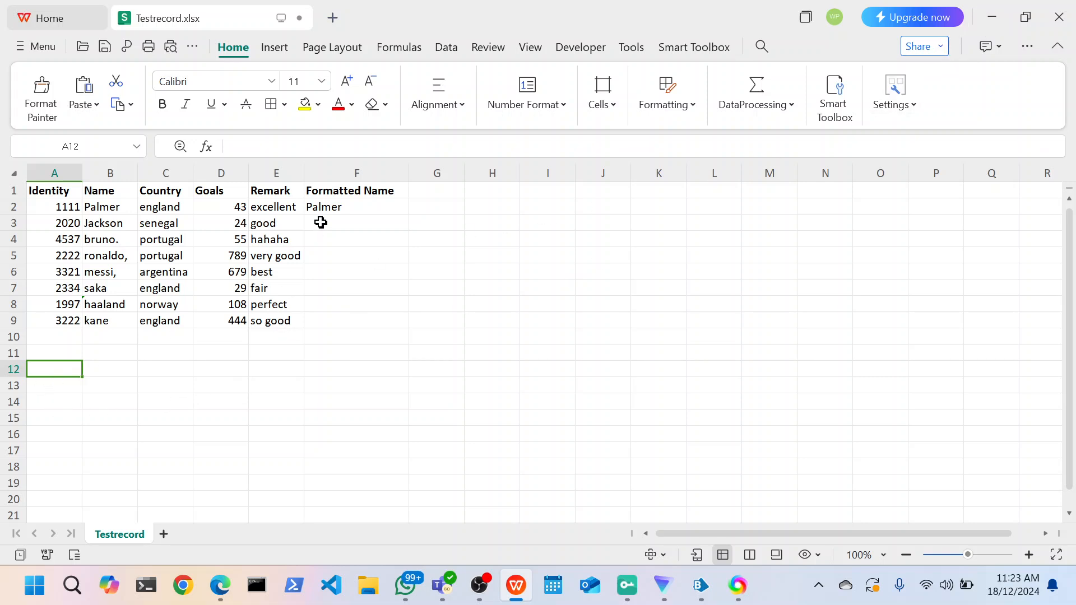
click(339, 211)
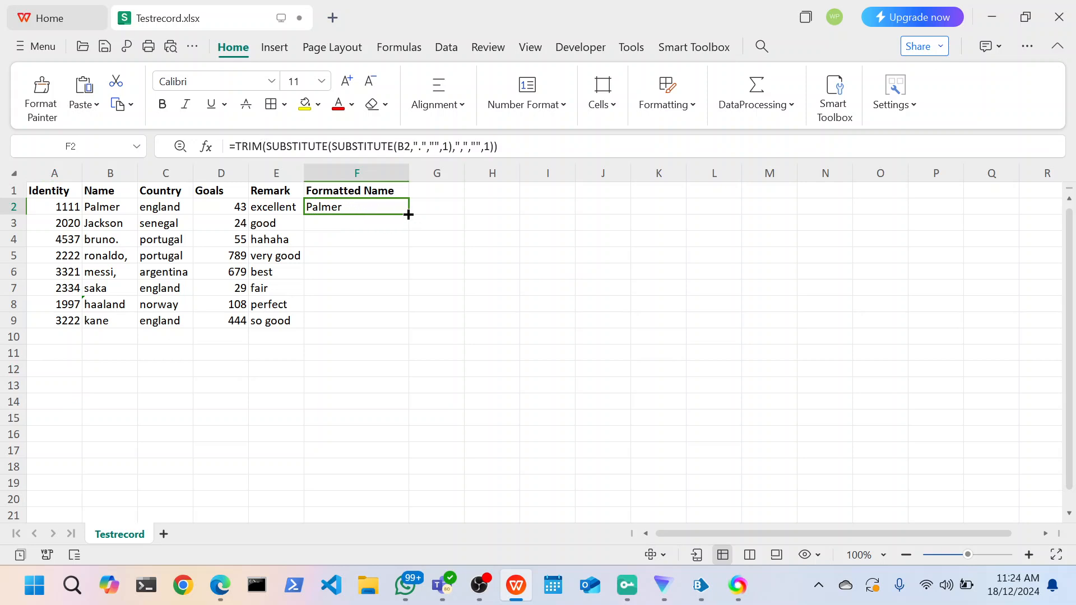
drag(407, 215, 401, 321)
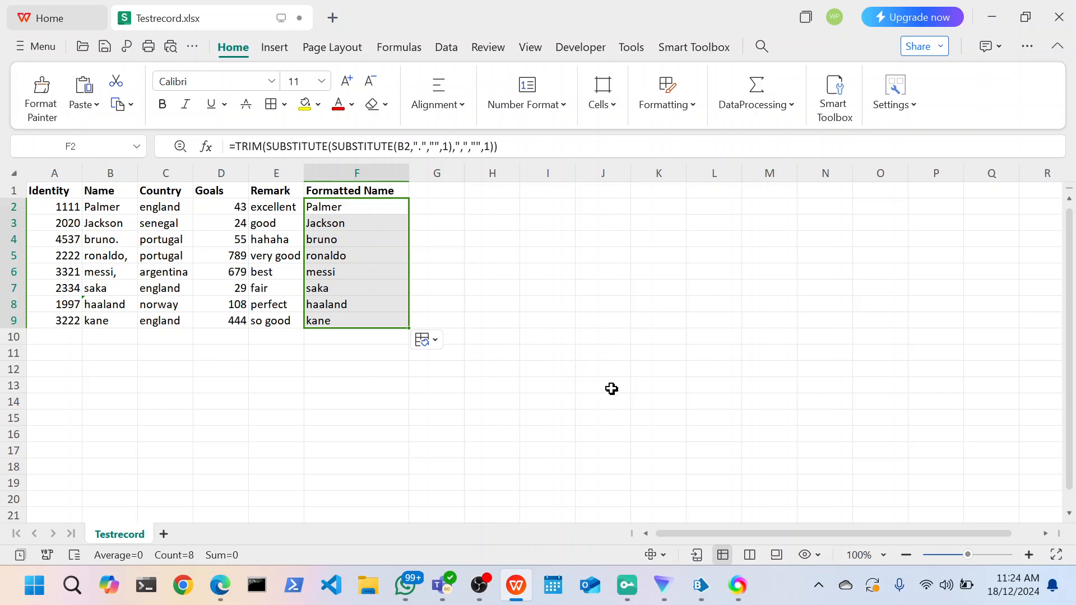
key(ctrl+z)
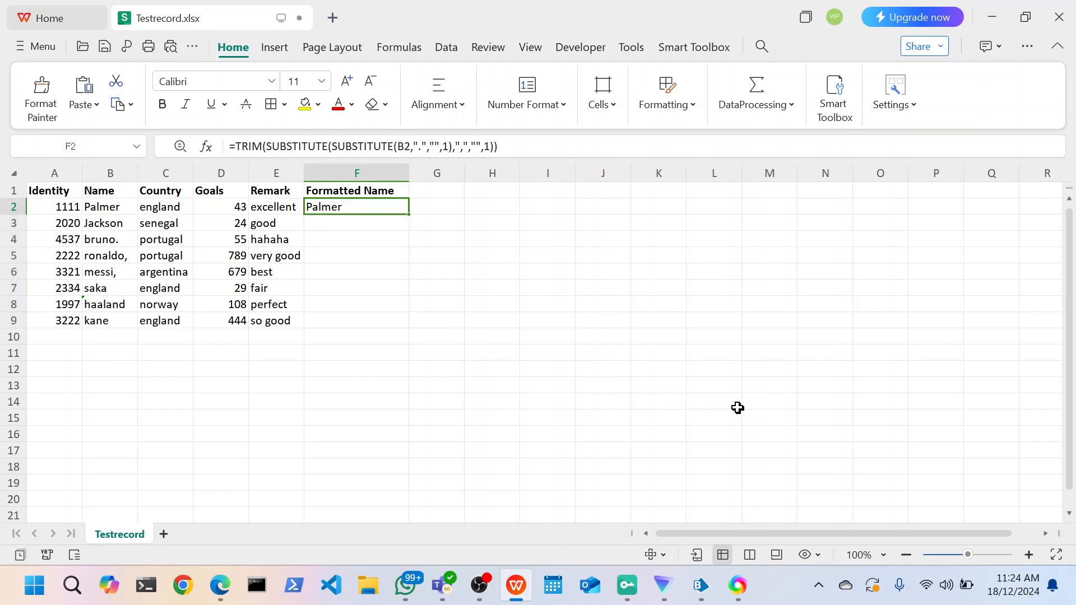
click(566, 290)
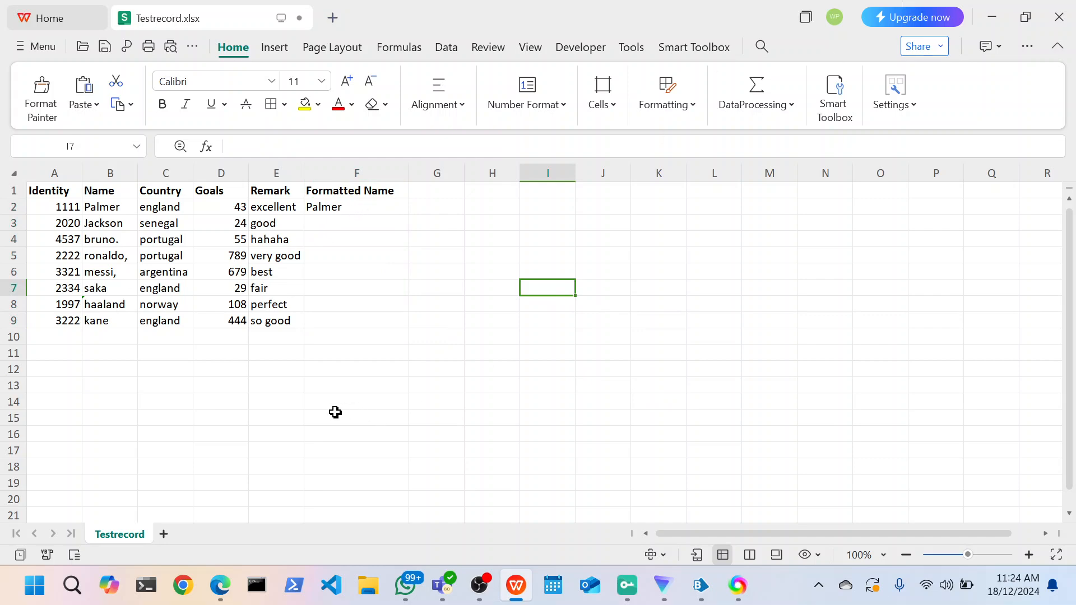
Switch back to Blue Prism Process Studio and step over the Autofill stage on the Processing page
click(988, 20)
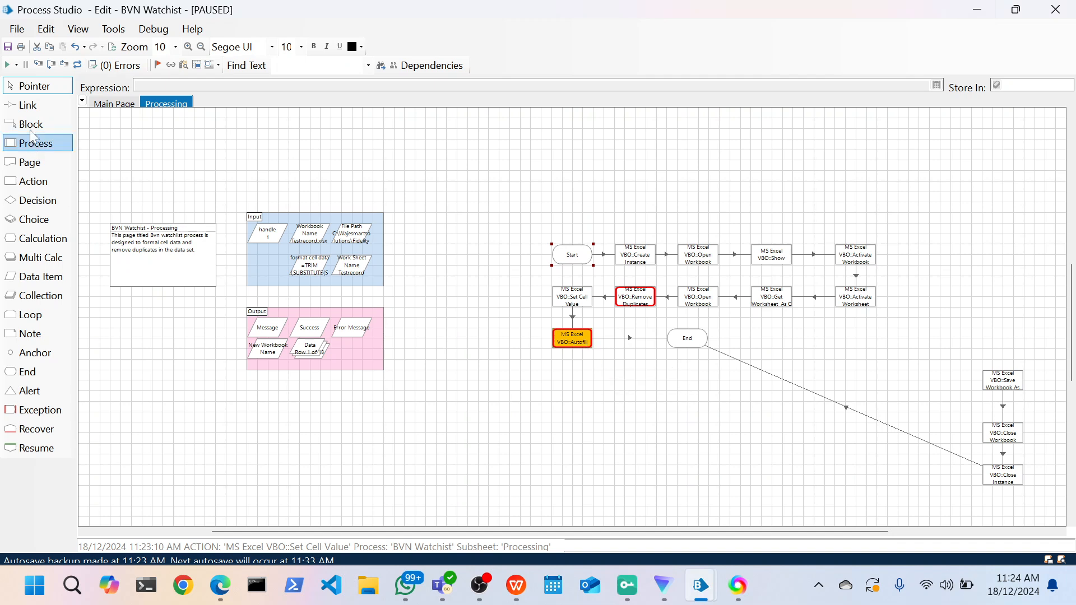
click(51, 65)
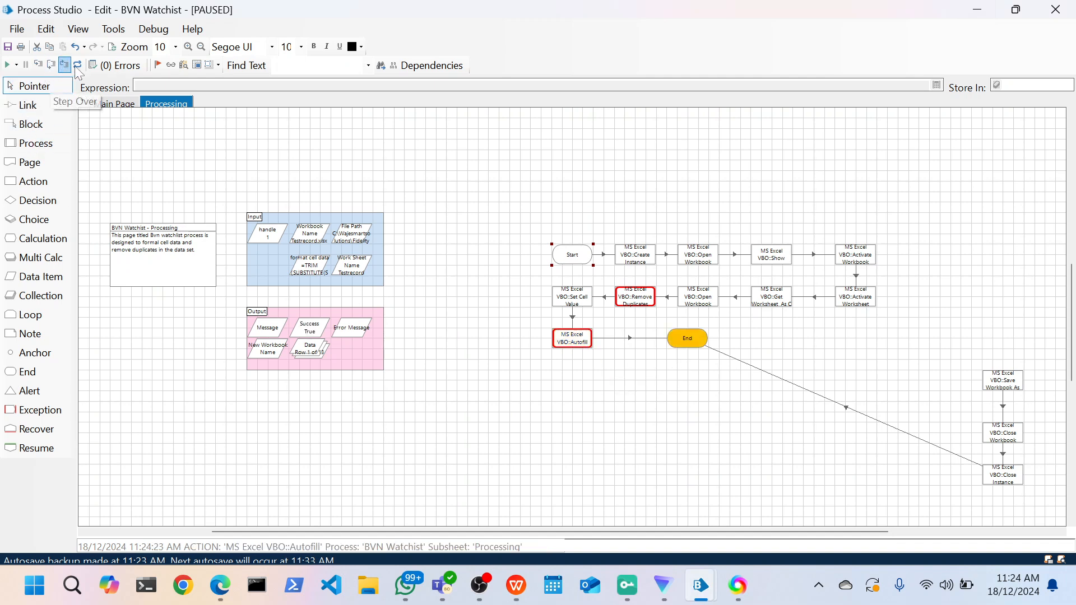